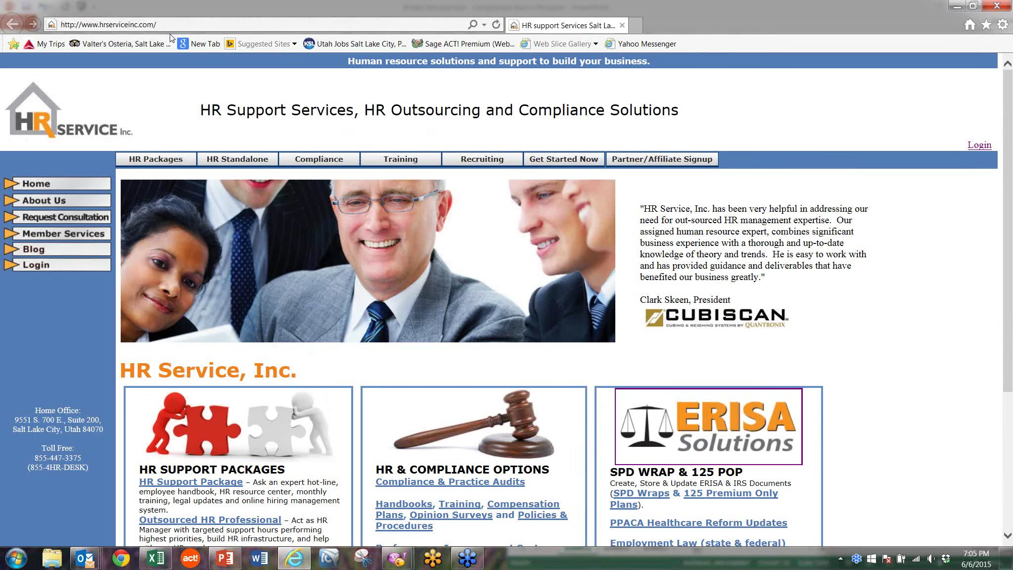
Step: Log in with the saved username, then open Employee Notices > Employee Notice Report
left_click(980, 147)
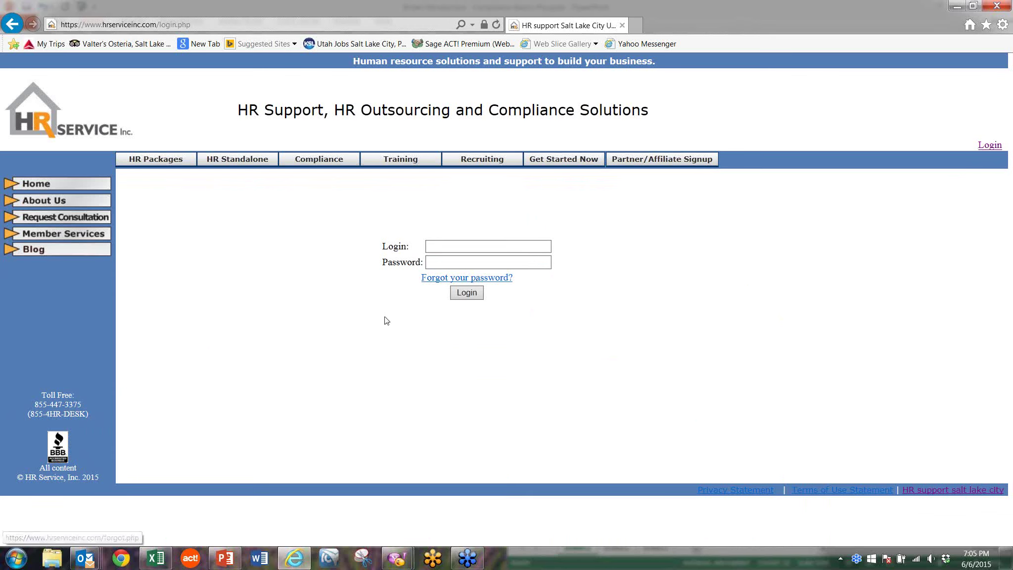
left_click(453, 246)
type("te")
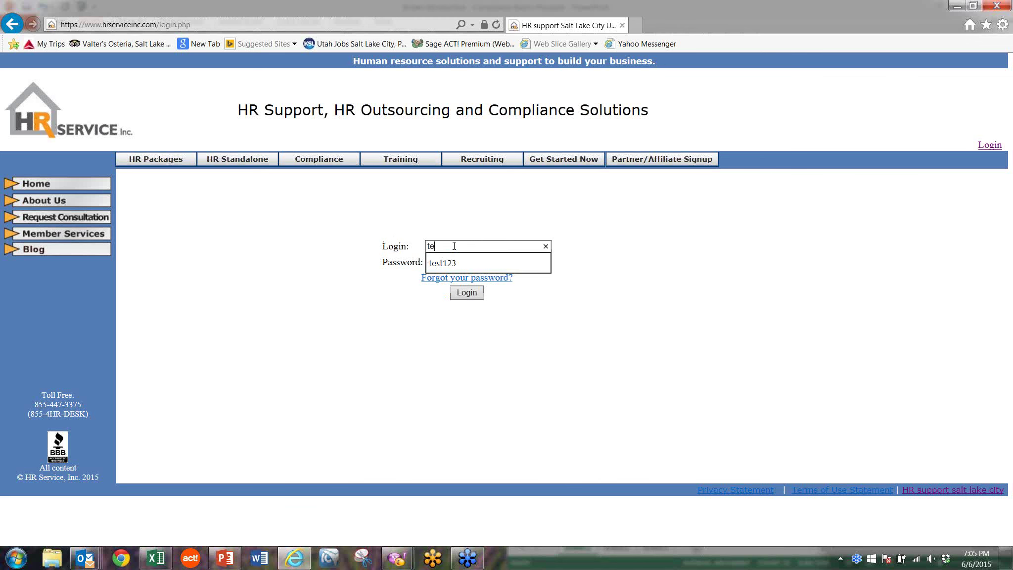
left_click(453, 260)
left_click(468, 293)
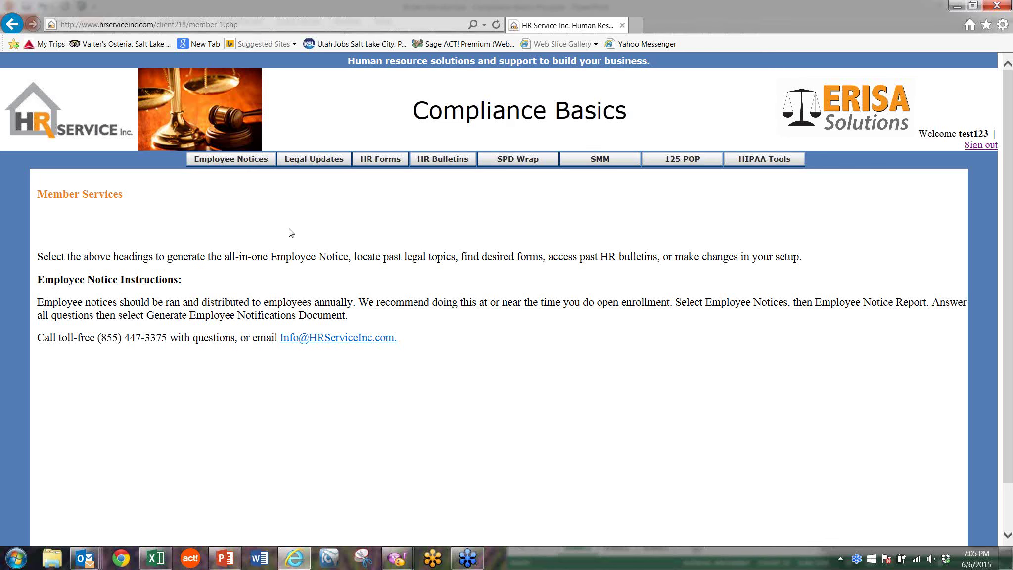
mouse_move(248, 163)
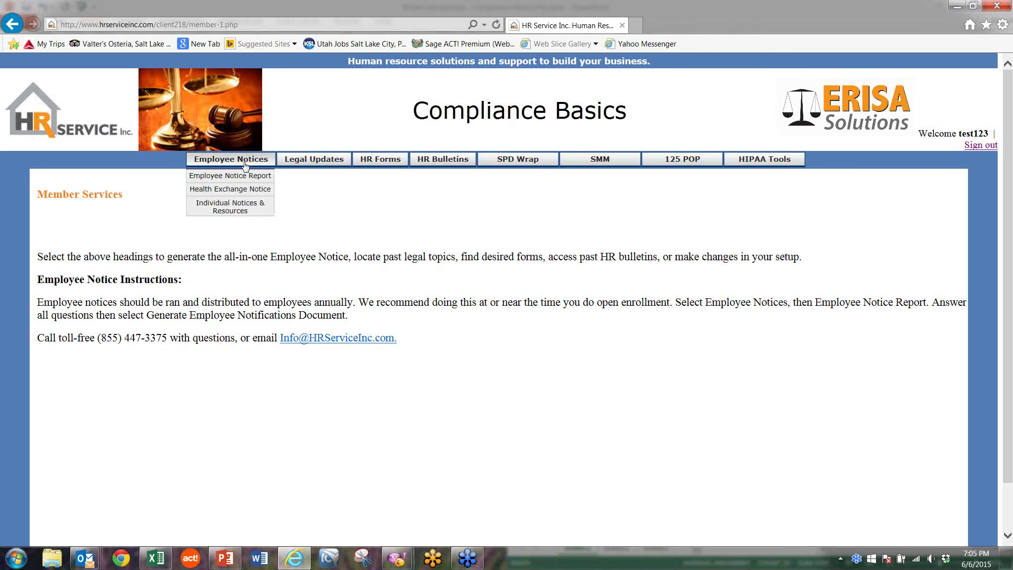
left_click(243, 177)
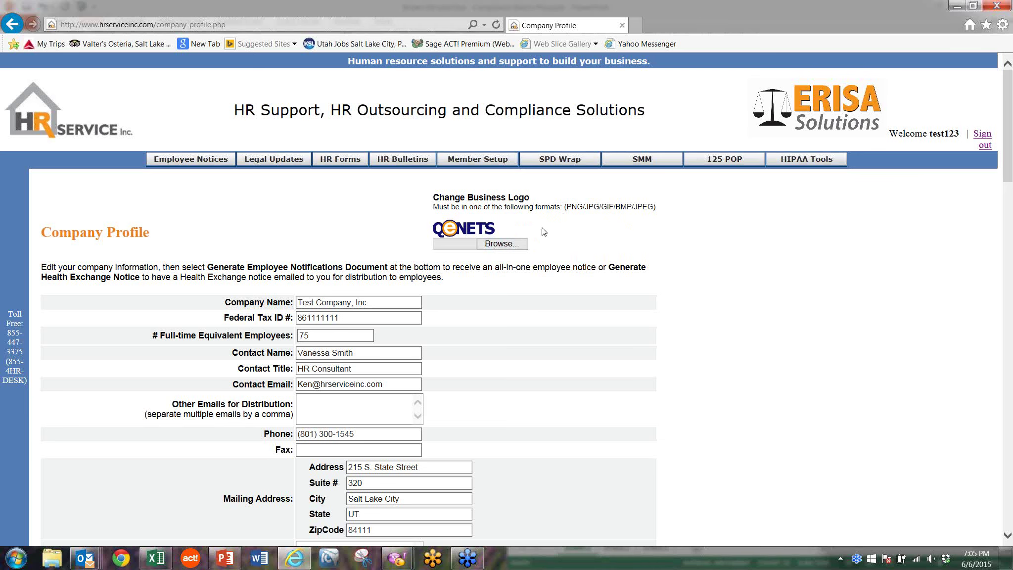
scroll(345, 229, "down", 3)
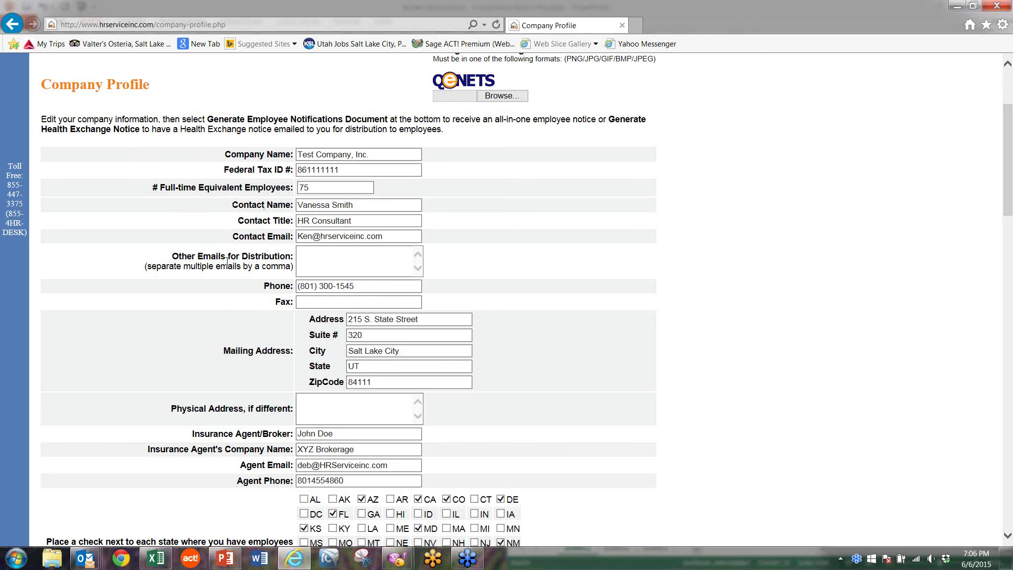
scroll(232, 345, "down", 3)
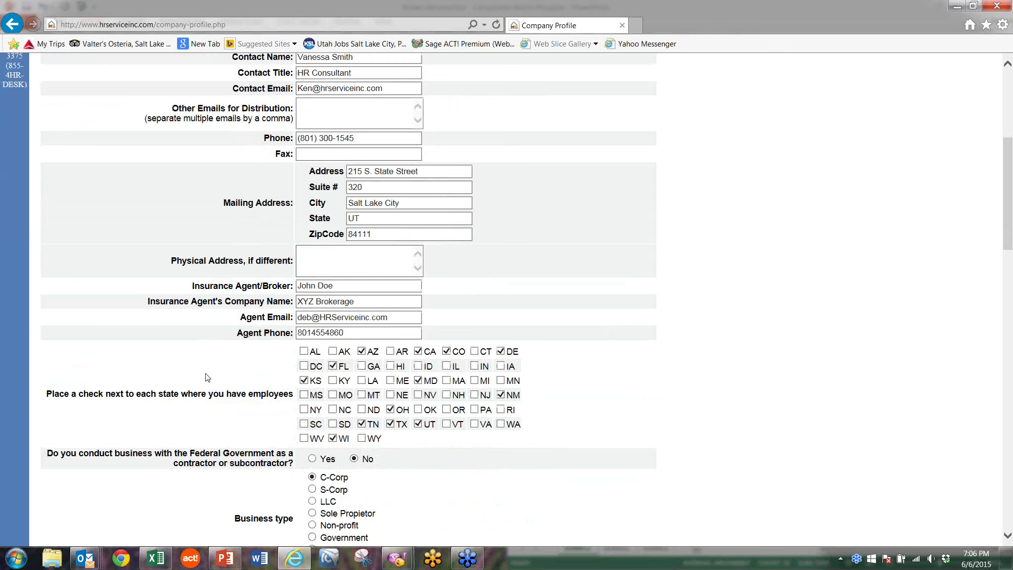
scroll(207, 379, "down", 3)
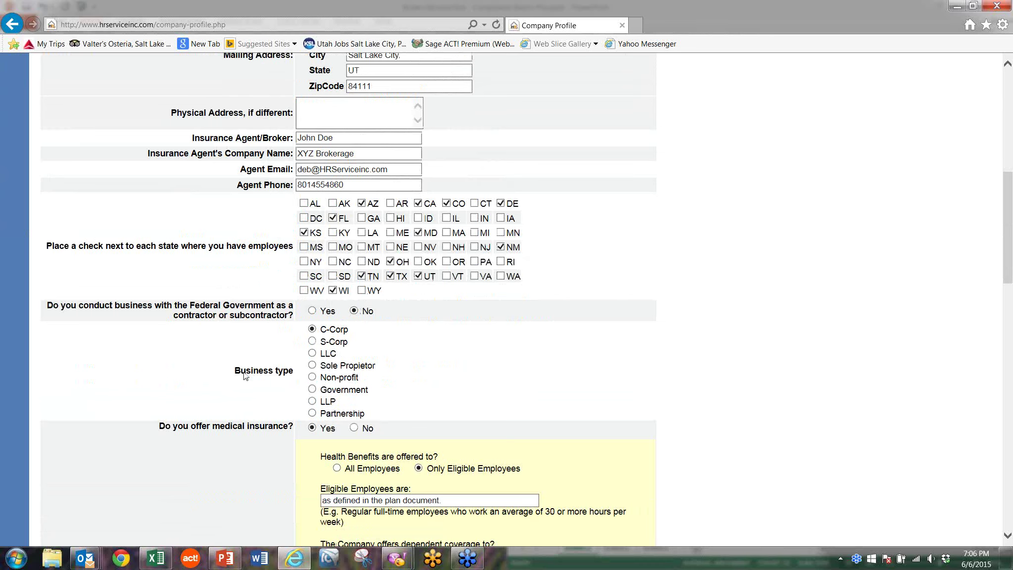
scroll(245, 376, "down", 3)
scroll(245, 375, "down", 2)
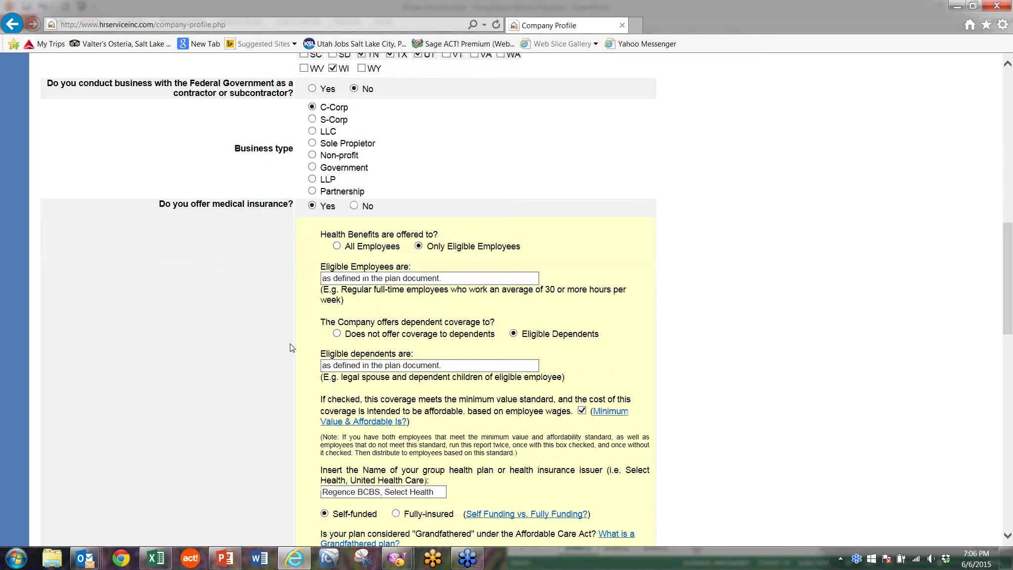
scroll(291, 350, "down", 3)
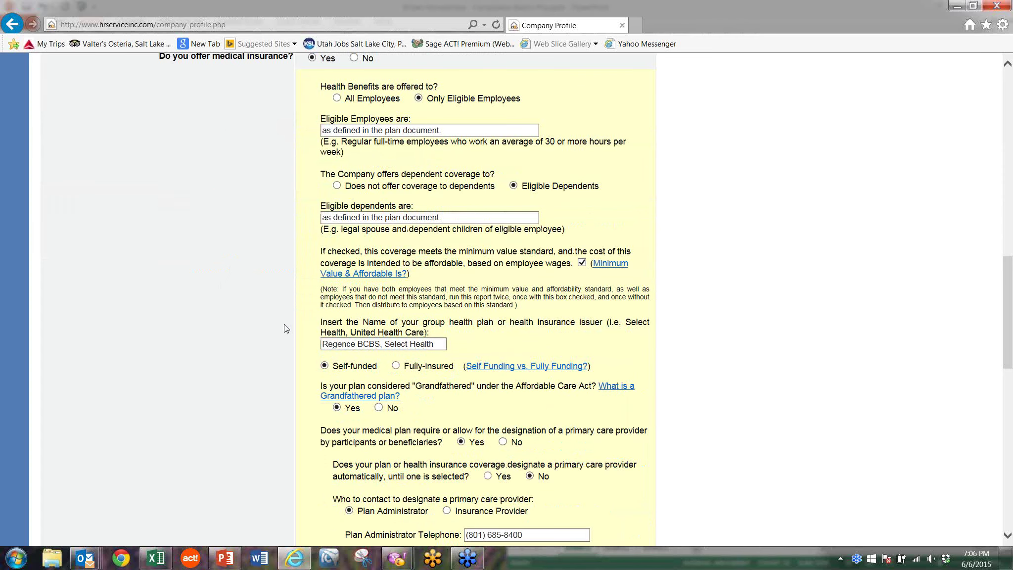
scroll(286, 328, "up", 2)
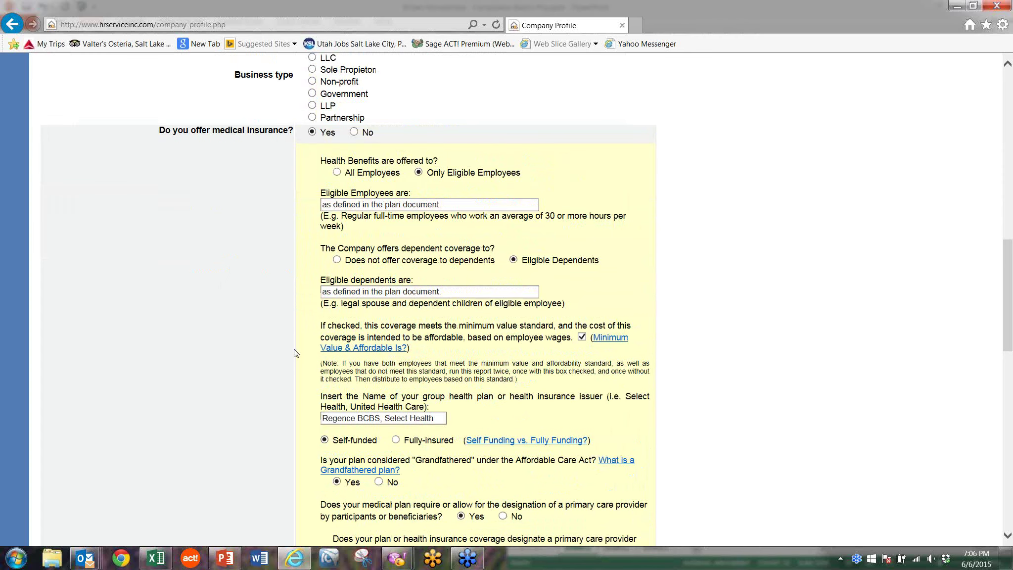
scroll(299, 389, "down", 2)
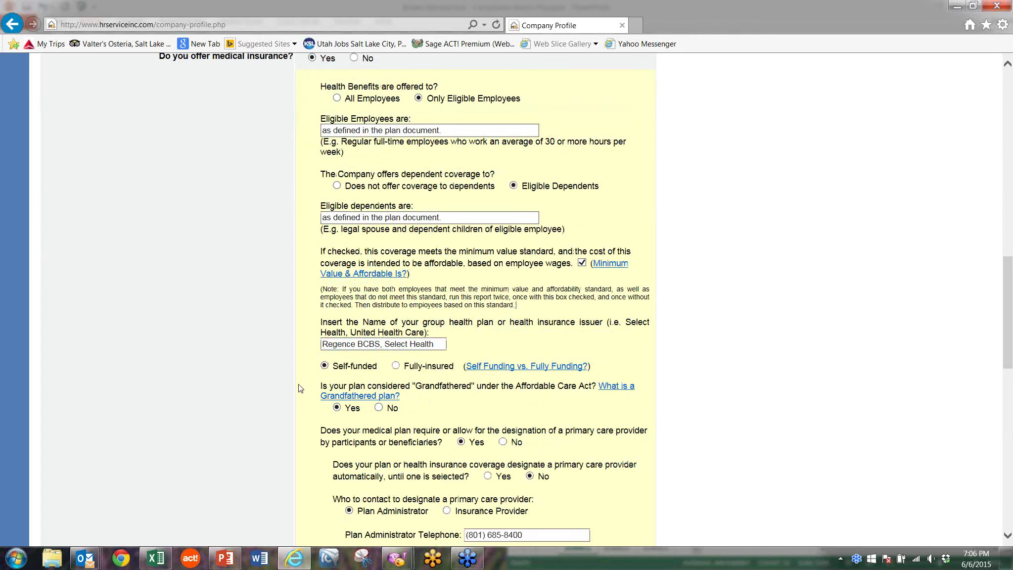
scroll(299, 388, "down", 2)
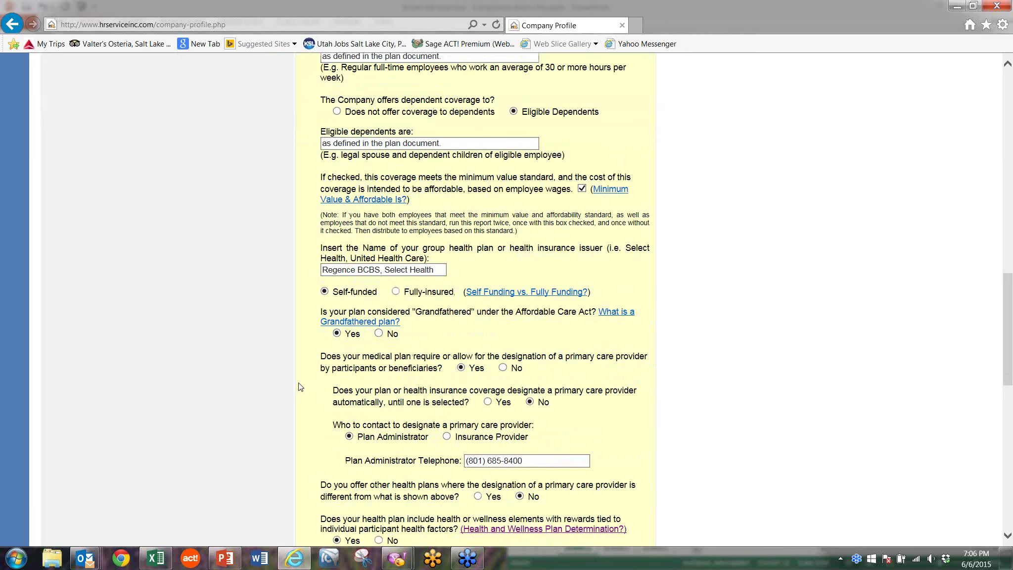
scroll(289, 240, "down", 4)
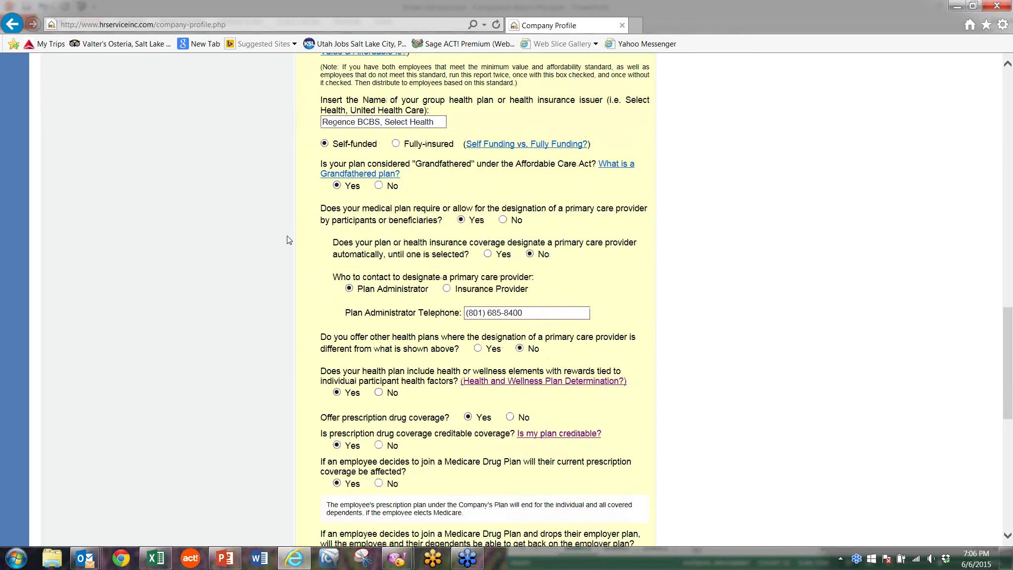
scroll(289, 241, "down", 7)
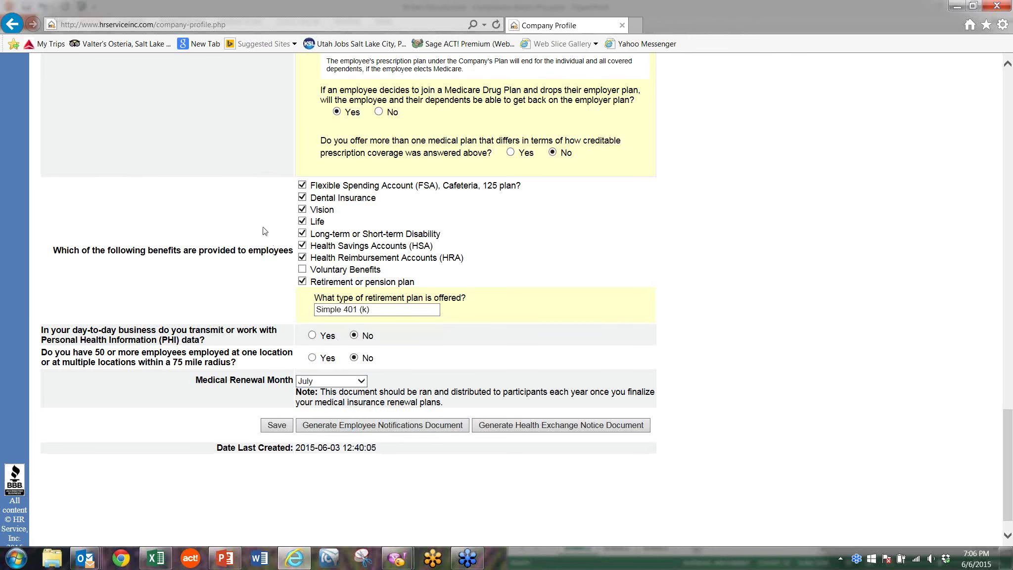
scroll(264, 232, "up", 3)
scroll(264, 233, "up", 20)
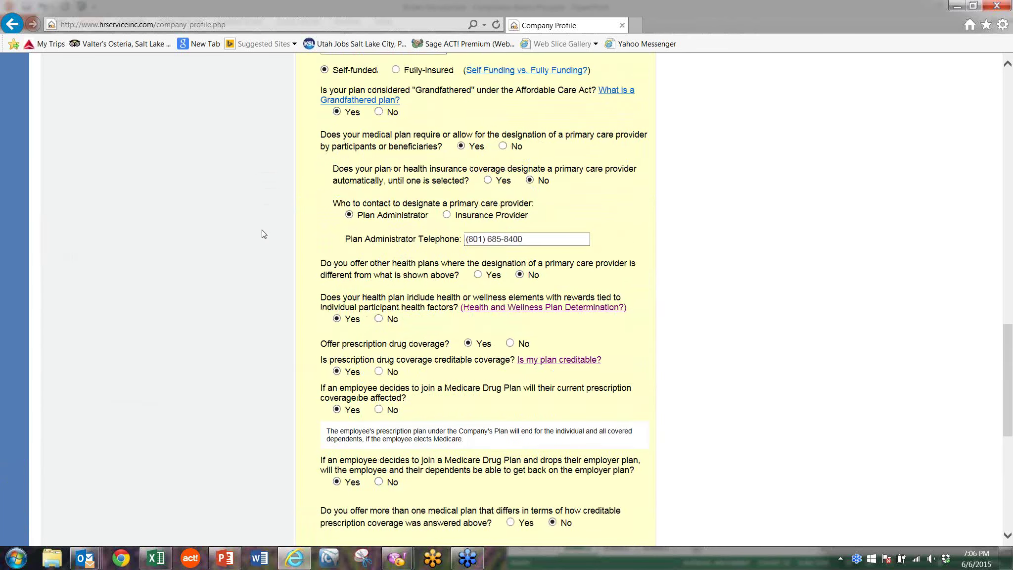
scroll(293, 265, "down", 7)
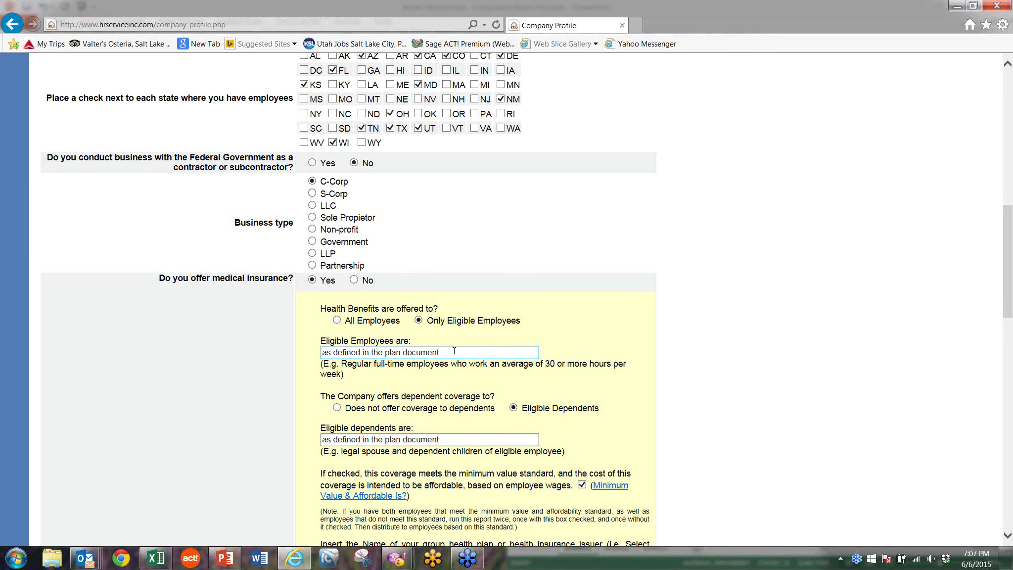
scroll(430, 432, "down", 1)
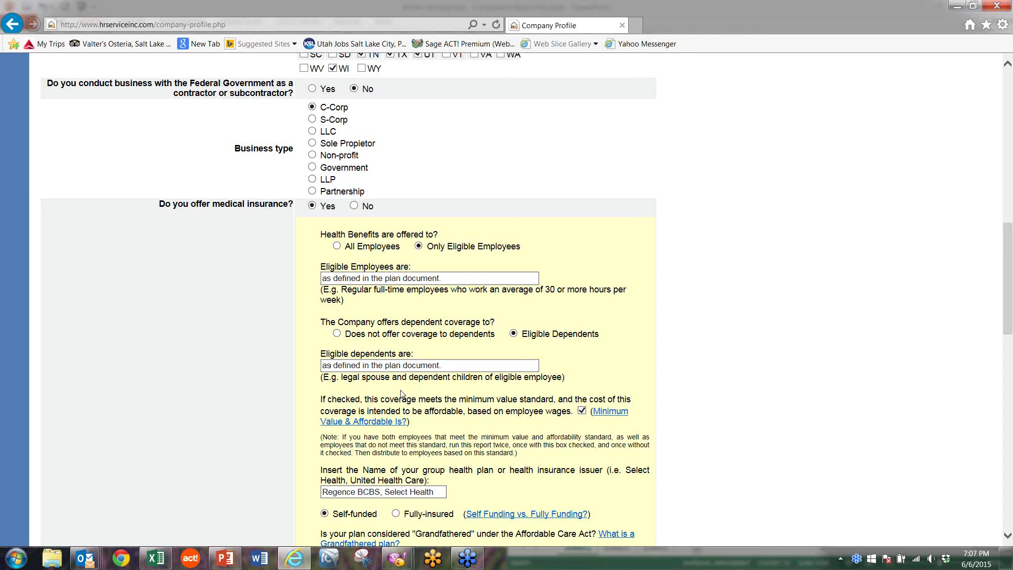
scroll(401, 393, "down", 3)
scroll(401, 393, "down", 3)
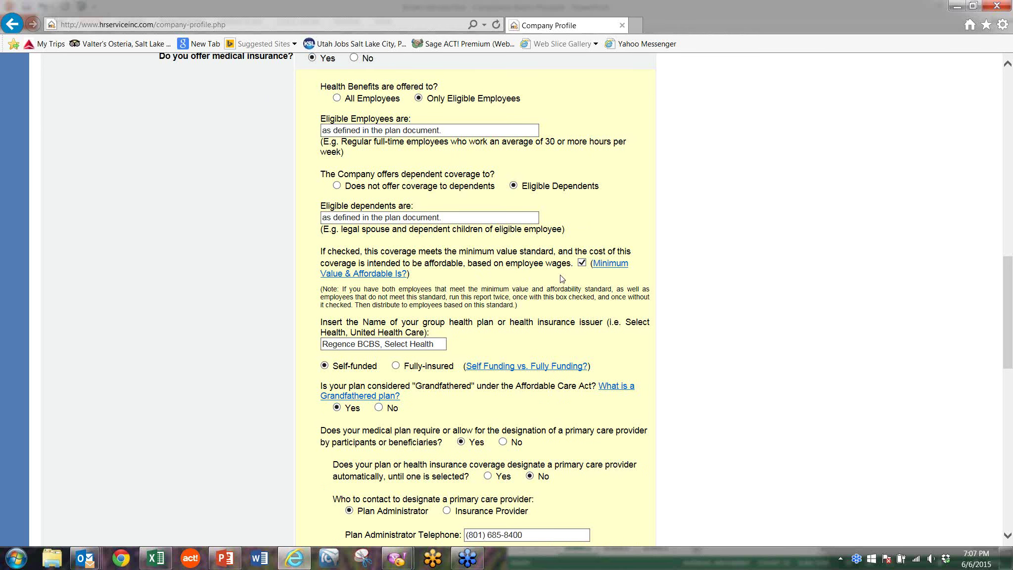
Step: Expand the 'Minimum Value & Affordable Is?' definition, toggling it closed and open again
left_click(602, 269)
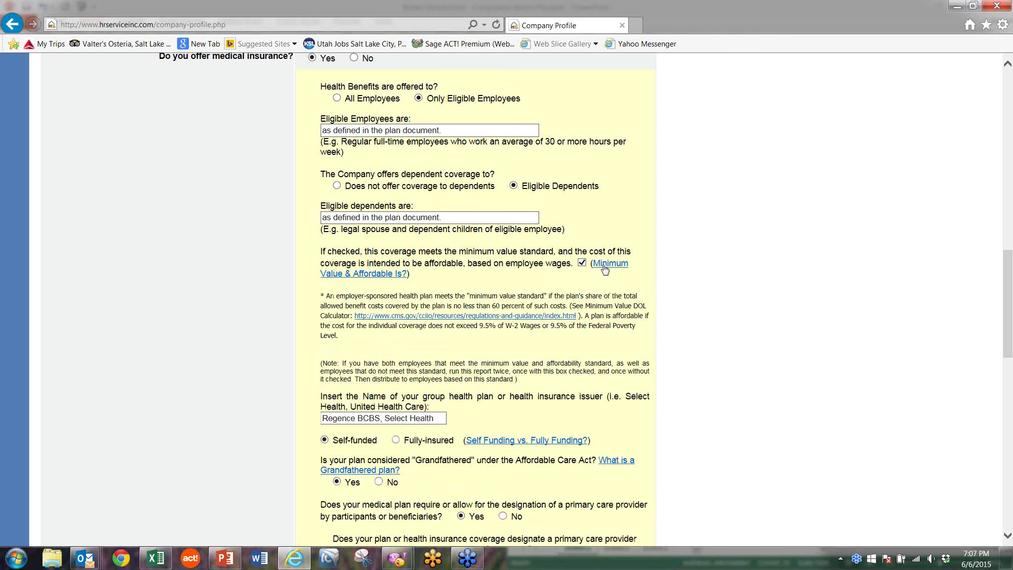
left_click(604, 267)
left_click(604, 267)
scroll(443, 355, "down", 3)
scroll(442, 353, "down", 3)
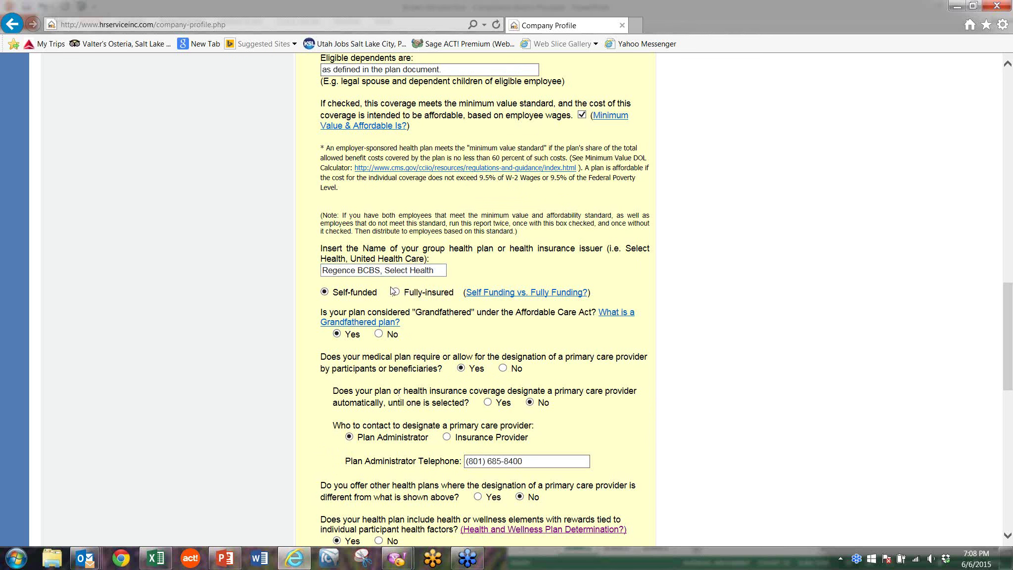
scroll(429, 343, "down", 1)
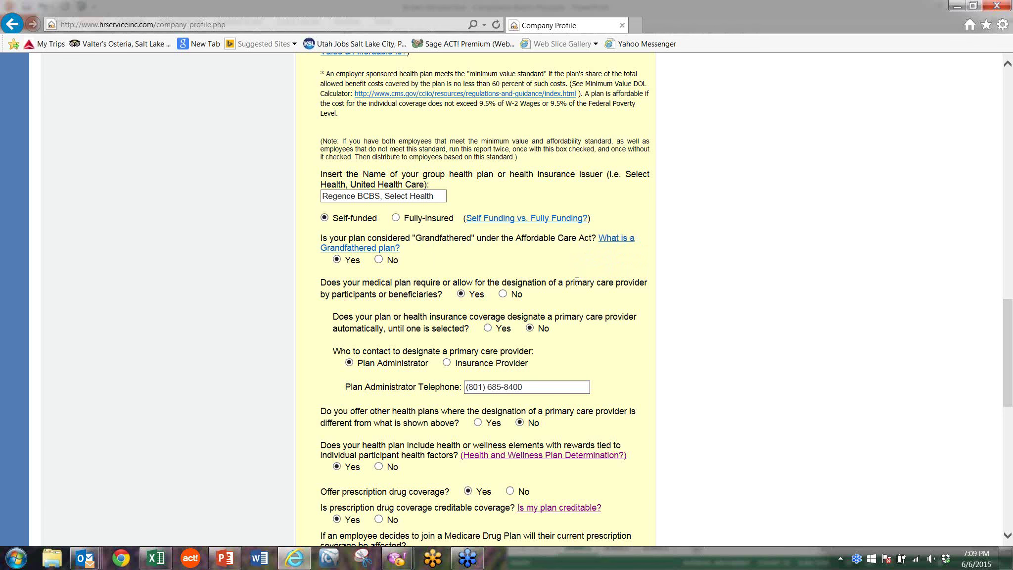
scroll(578, 282, "down", 3)
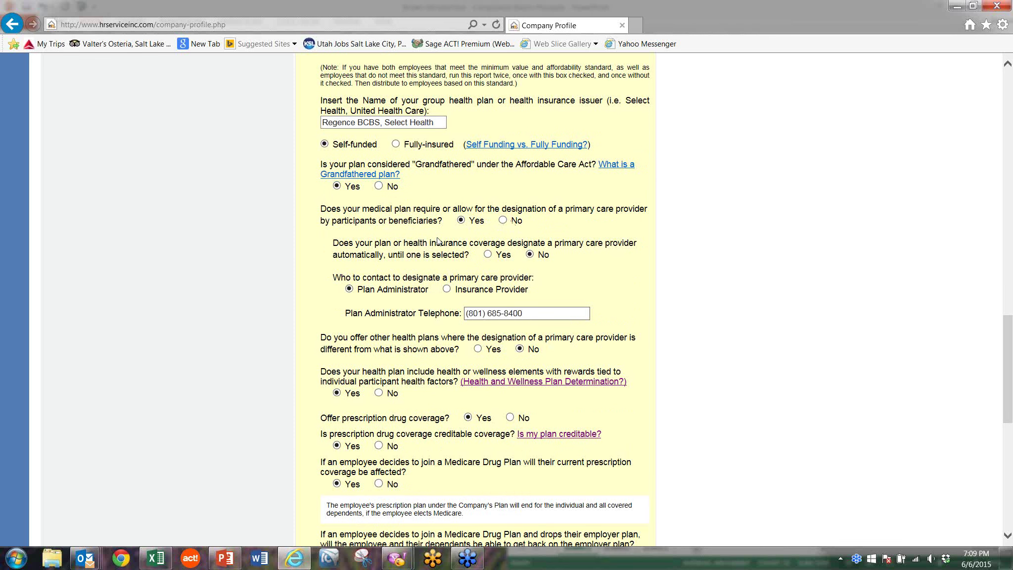
left_click(503, 220)
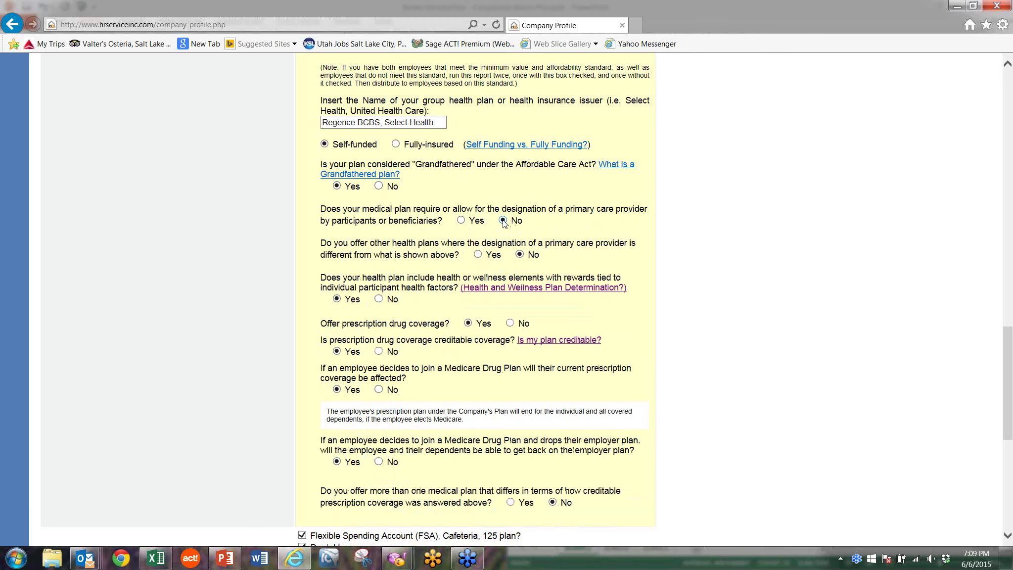
left_click(461, 220)
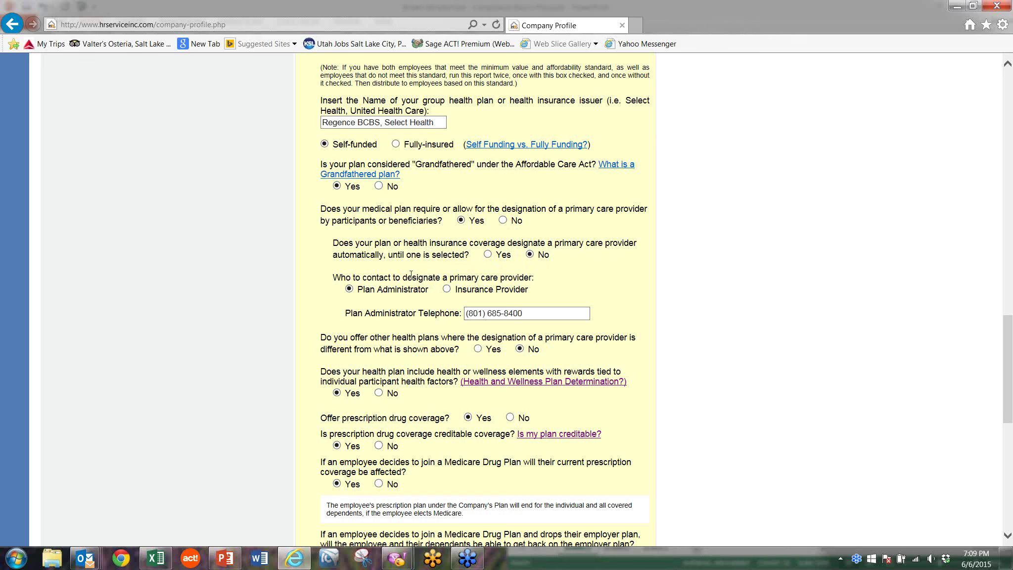
left_click(487, 255)
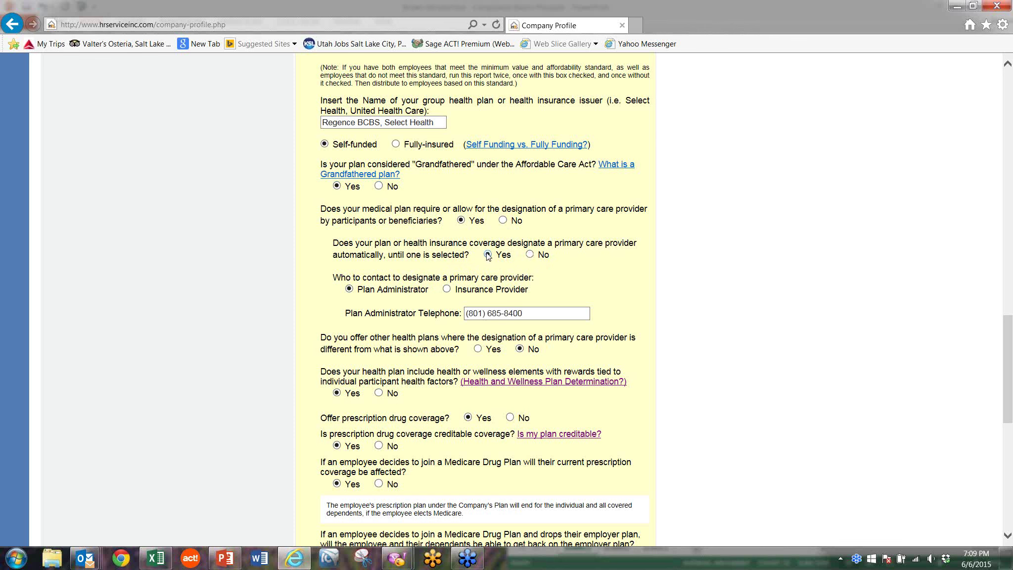
left_click(529, 255)
scroll(437, 334, "down", 3)
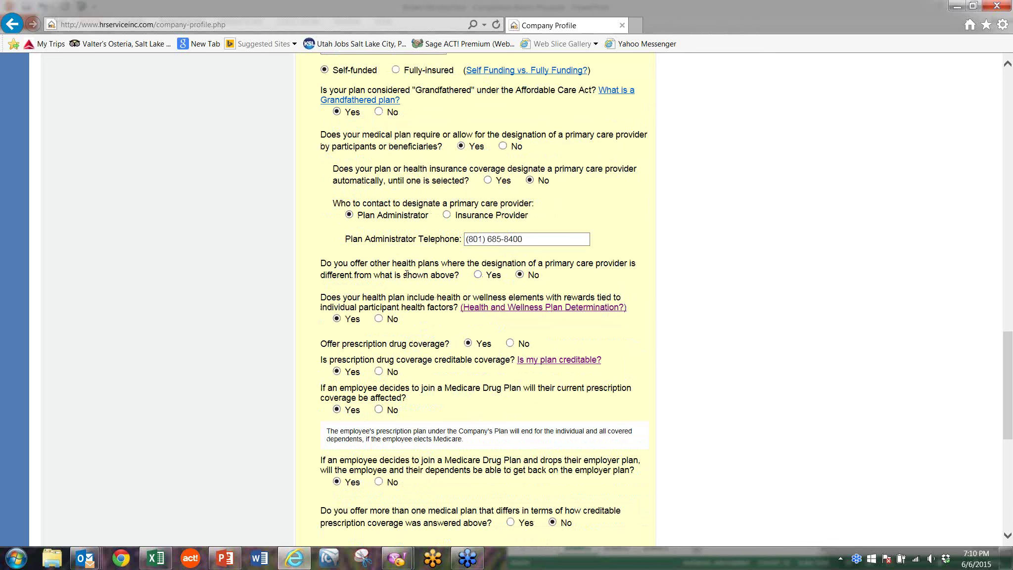
left_click(478, 275)
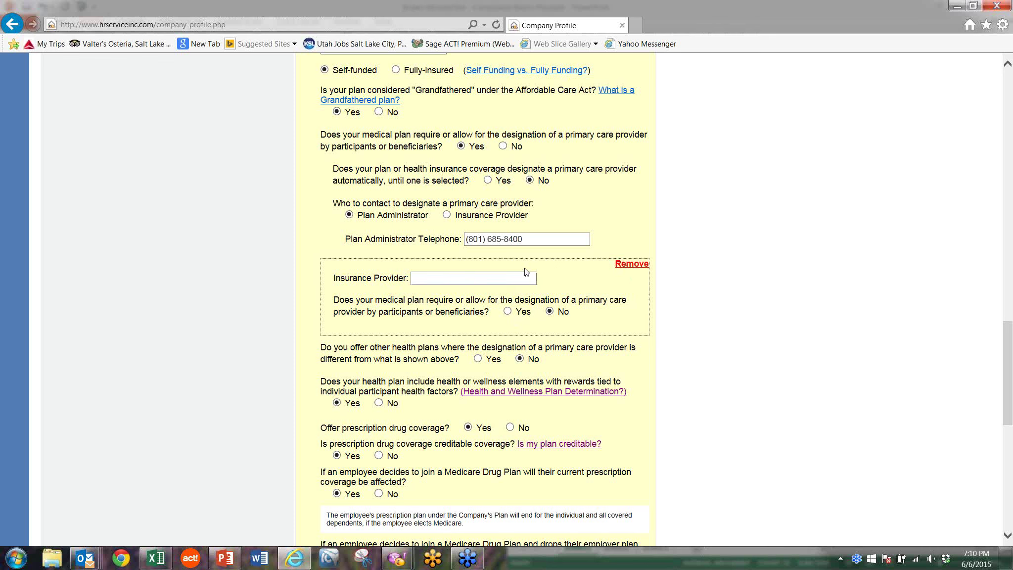
left_click(630, 265)
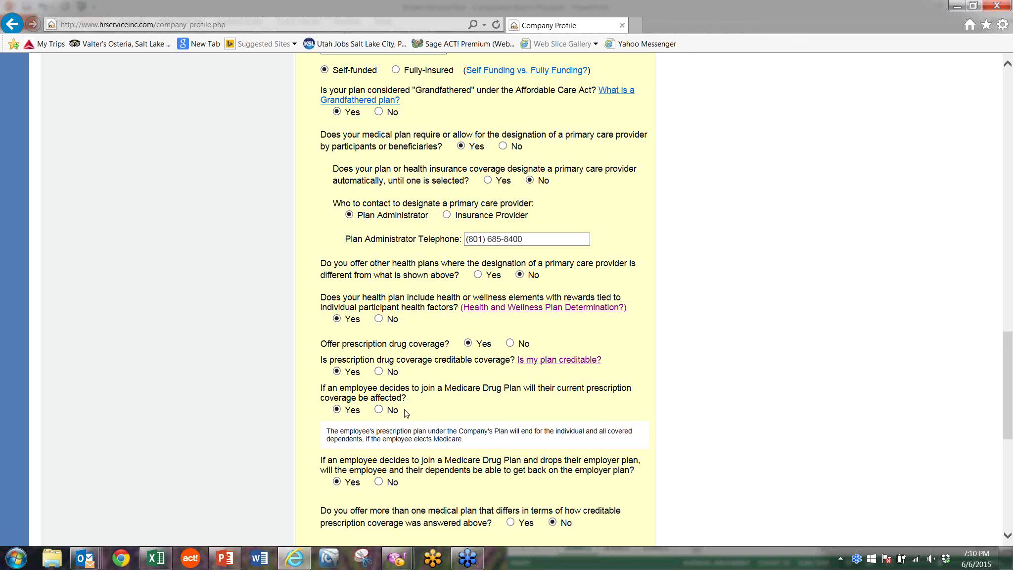
left_click(379, 410)
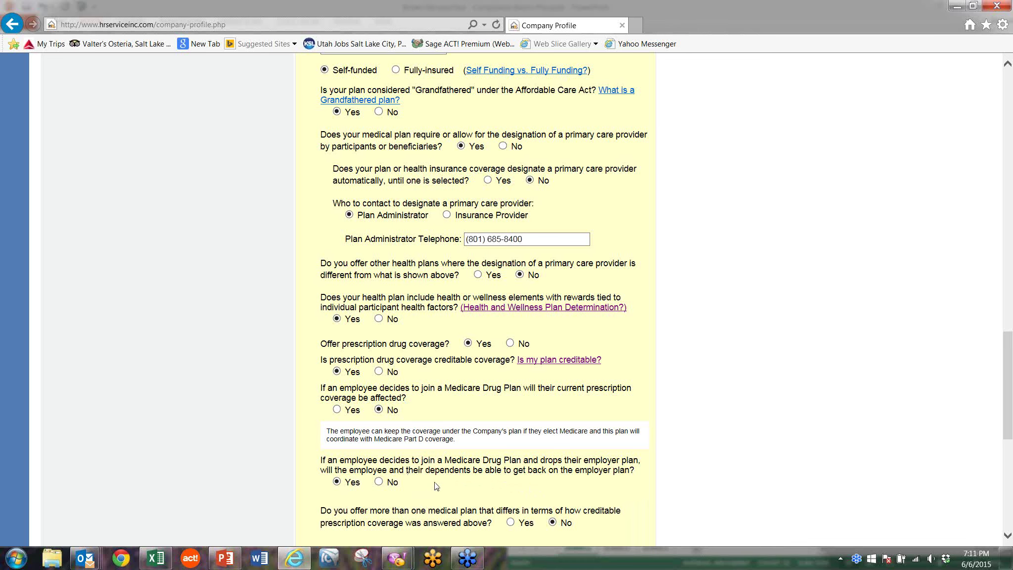
Step: Scroll down the form to the Medicare Drug Plan prescription coverage question
scroll(436, 481, "down", 3)
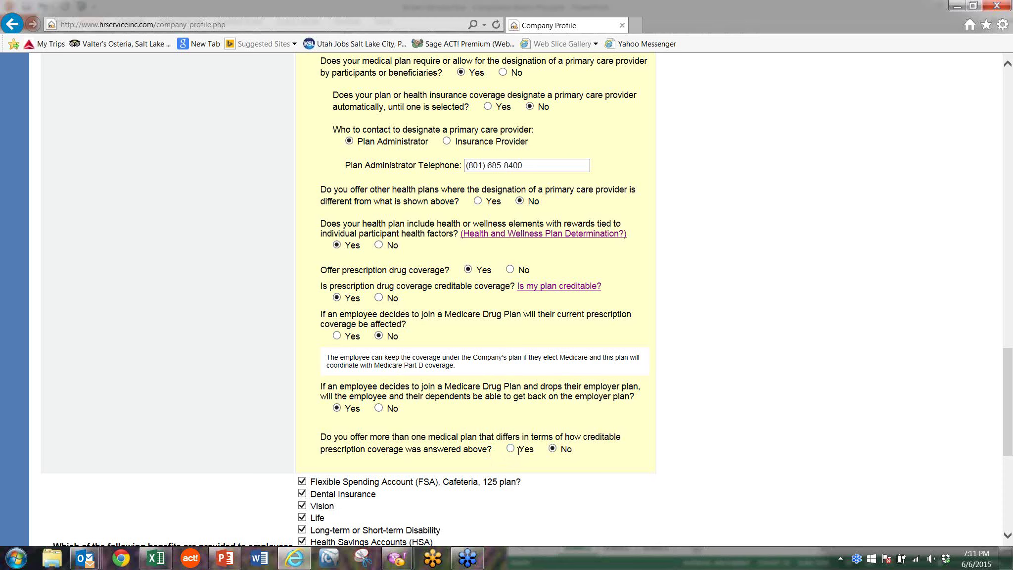
scroll(518, 450, "up", 6)
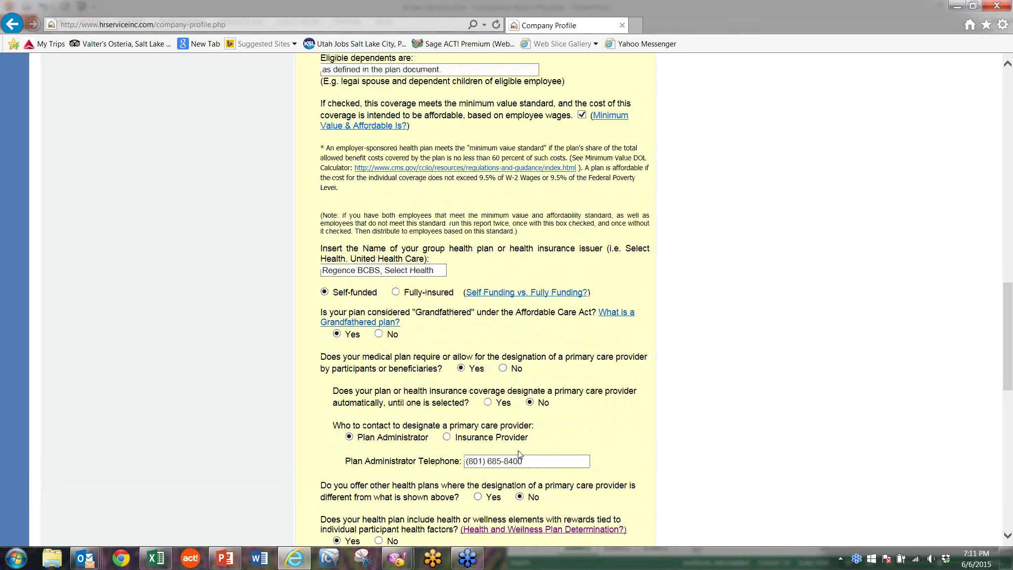
scroll(519, 450, "up", 5)
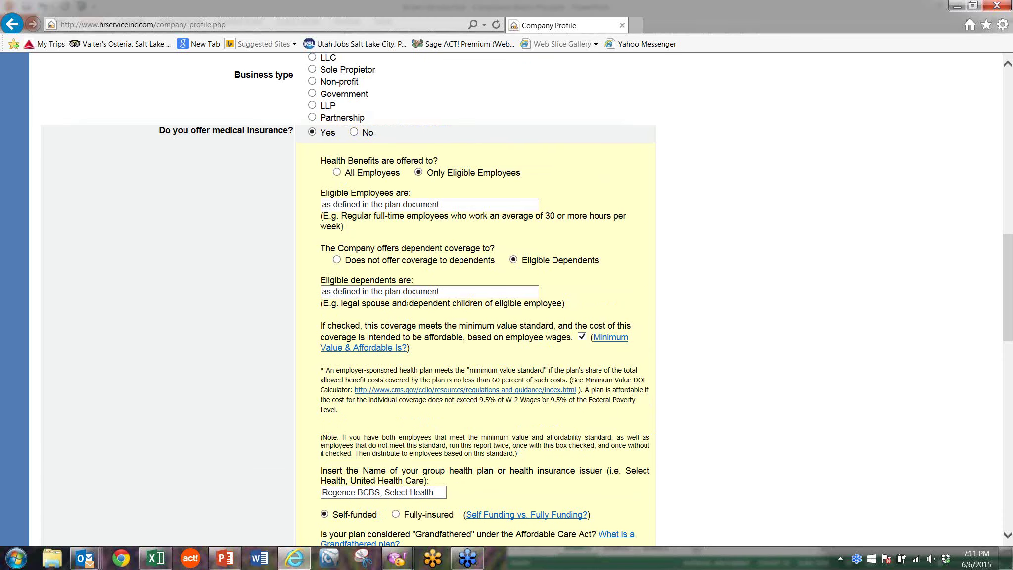
scroll(518, 452, "down", 2)
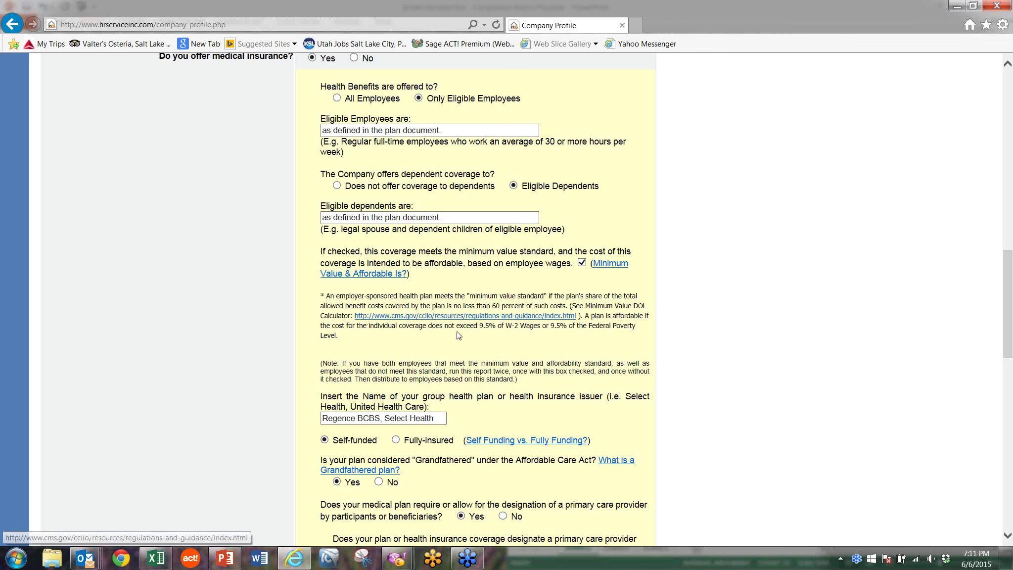
scroll(469, 372, "down", 12)
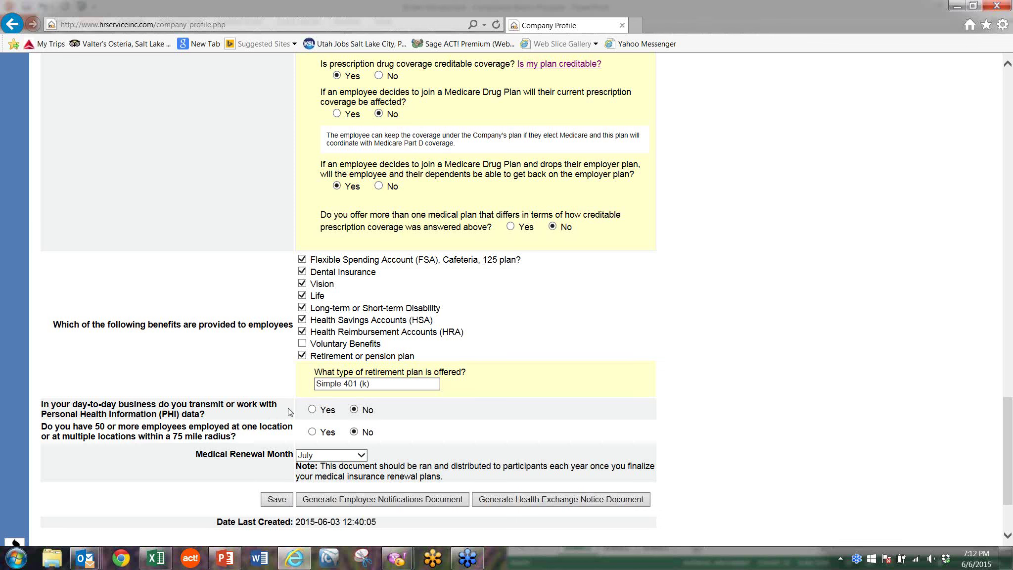
scroll(291, 422, "down", 3)
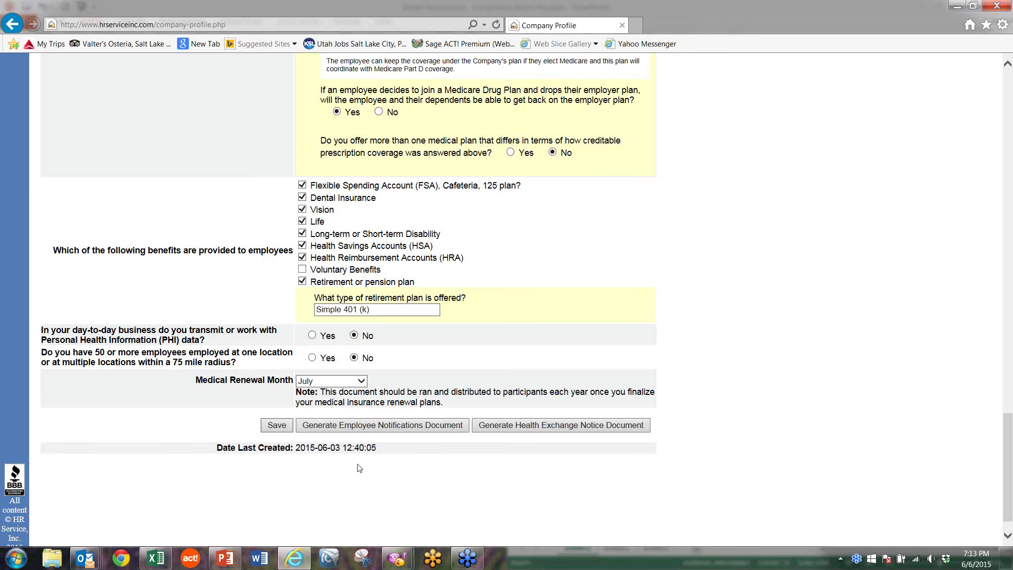
Step: Generate the Employee Notifications Document, then bring up the Outlook windows from the taskbar
left_click(359, 427)
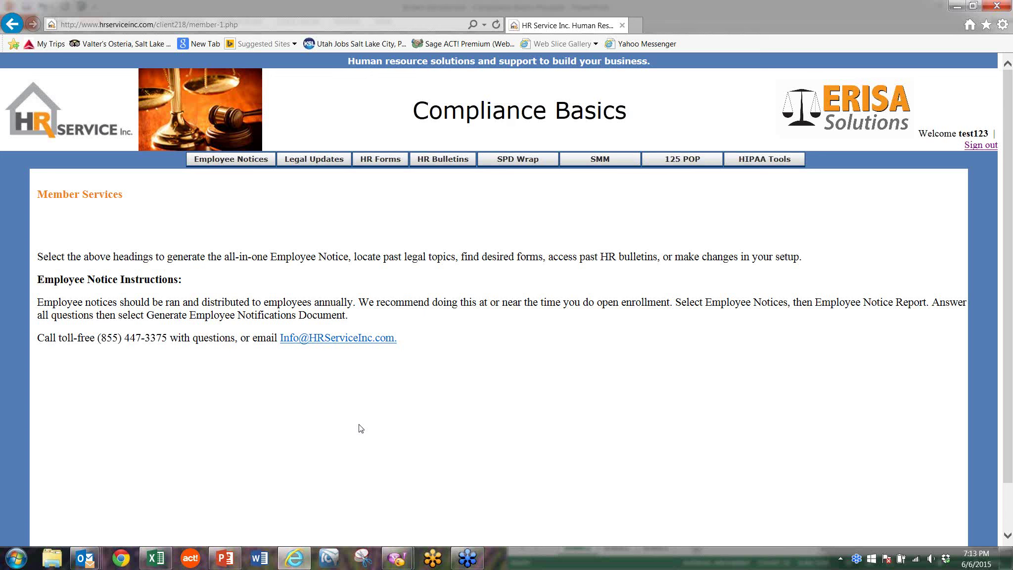
left_click(85, 558)
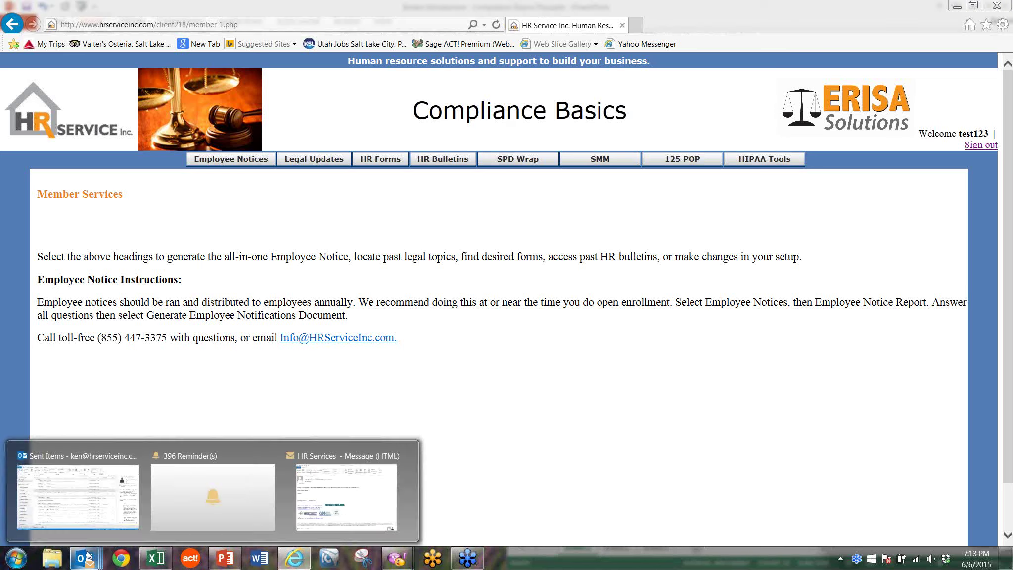
Step: Send/Receive all folders and open the new HR Service, Inc. message from the Inbox
left_click(91, 504)
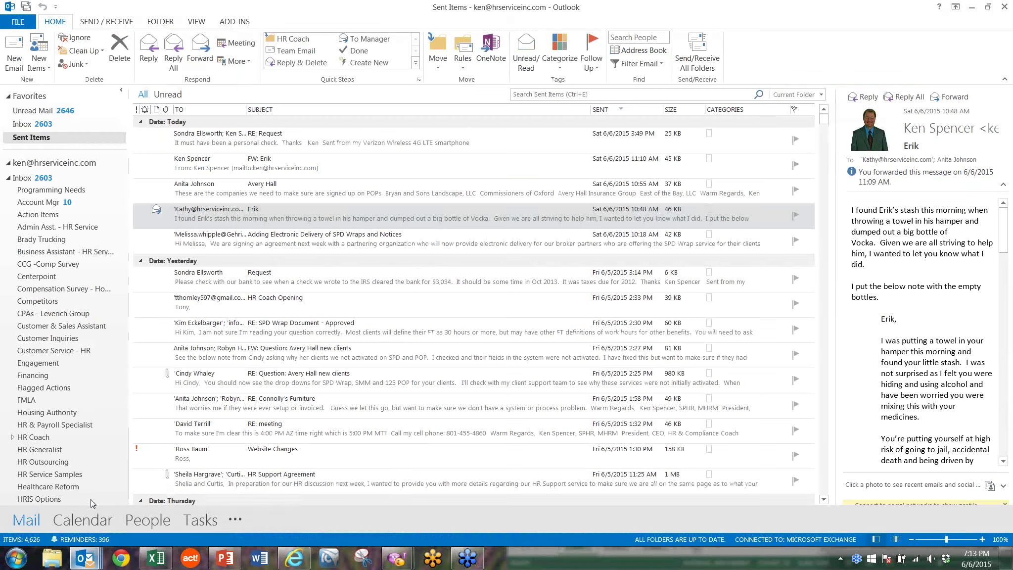
left_click(26, 7)
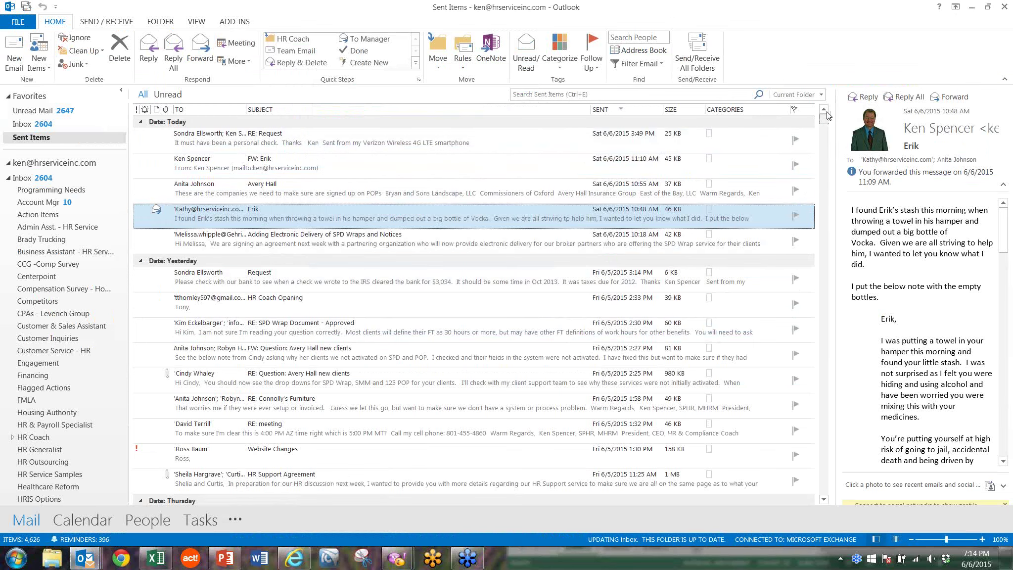
left_click(28, 124)
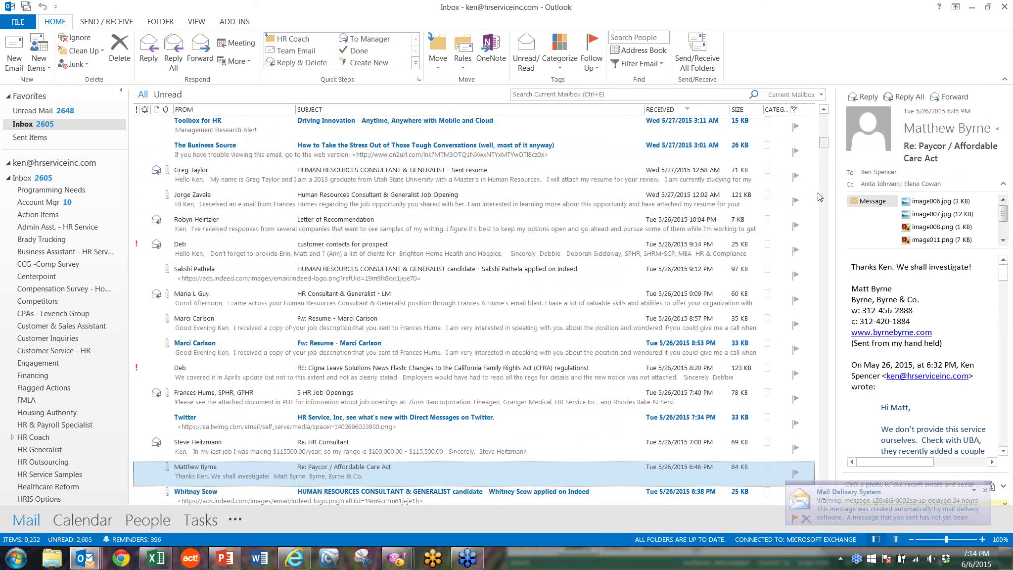
left_click_drag(823, 142, 824, 114)
left_click(234, 133)
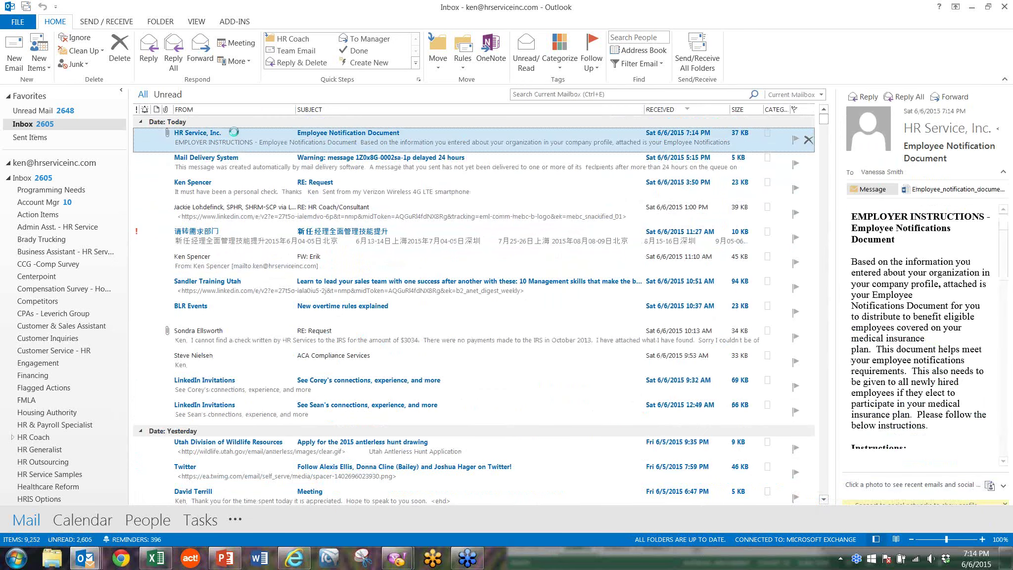
double_click(234, 133)
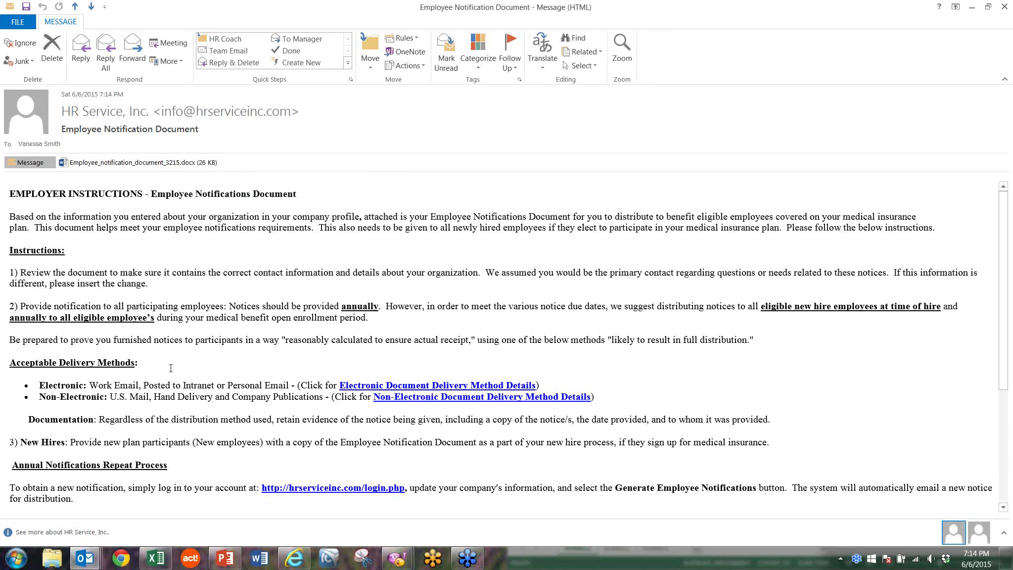
Step: Scroll through the employer instructions accompanying Employee_notification_document_3215.docx in the email
scroll(171, 368, "down", 1)
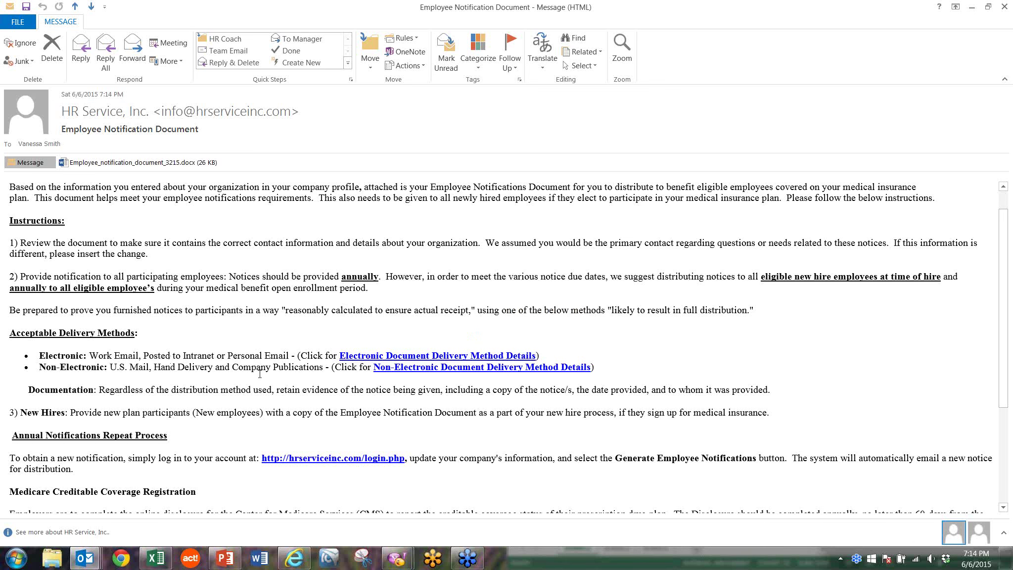
scroll(258, 380, "down", 5)
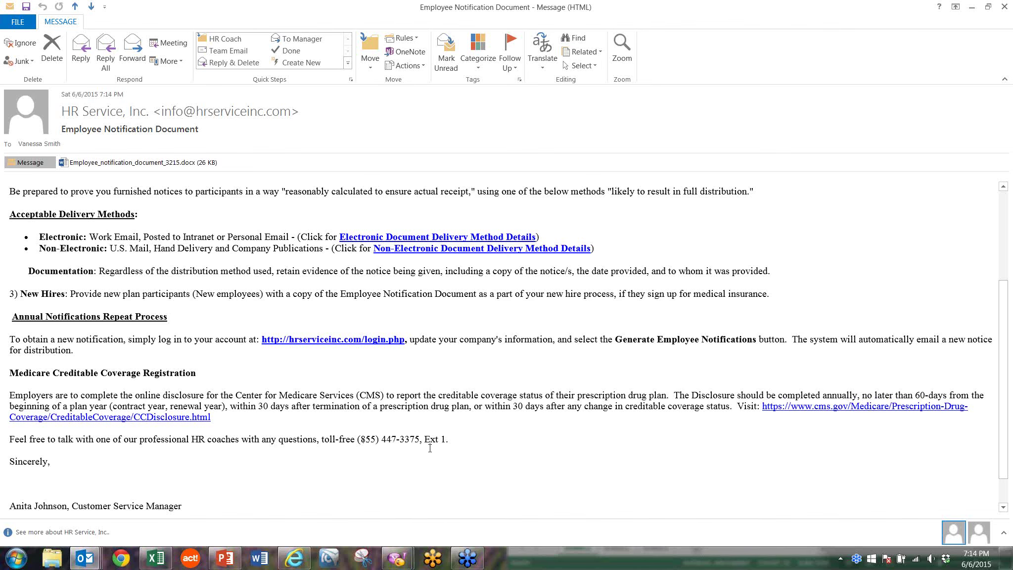
scroll(448, 446, "up", 5)
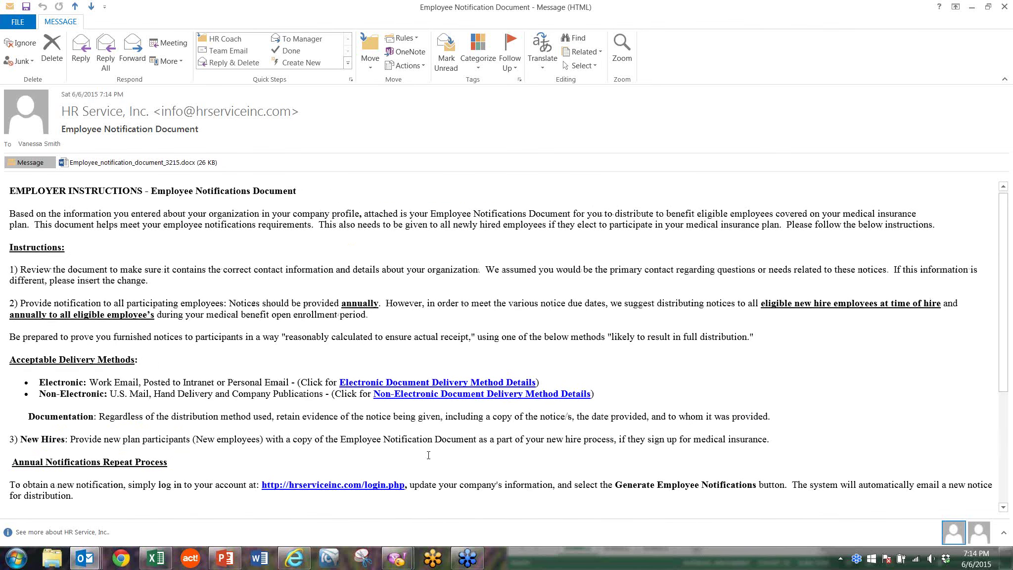